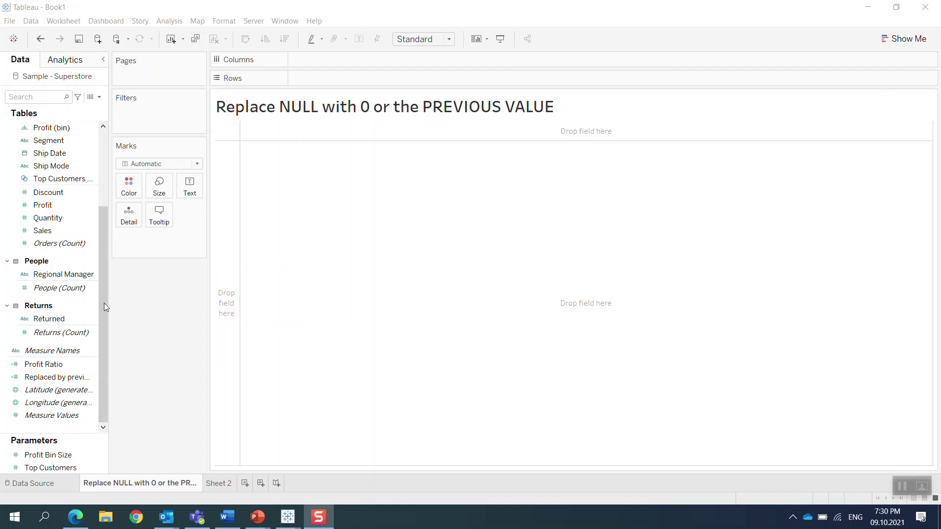
Put Order Date on Columns, drill down to months, and drop the YEAR and QUARTER pills so only MONTH remains
{"action": "left_click", "coordinate": [96, 248]}
{"action": "scroll", "coordinate": [96, 247], "scroll_direction": "up", "scroll_amount": 5}
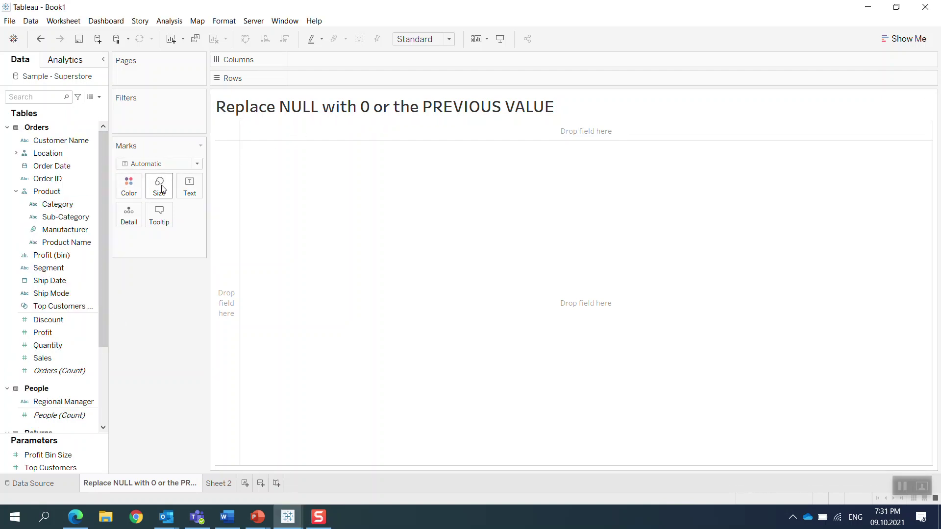
{"action": "left_click", "coordinate": [81, 203]}
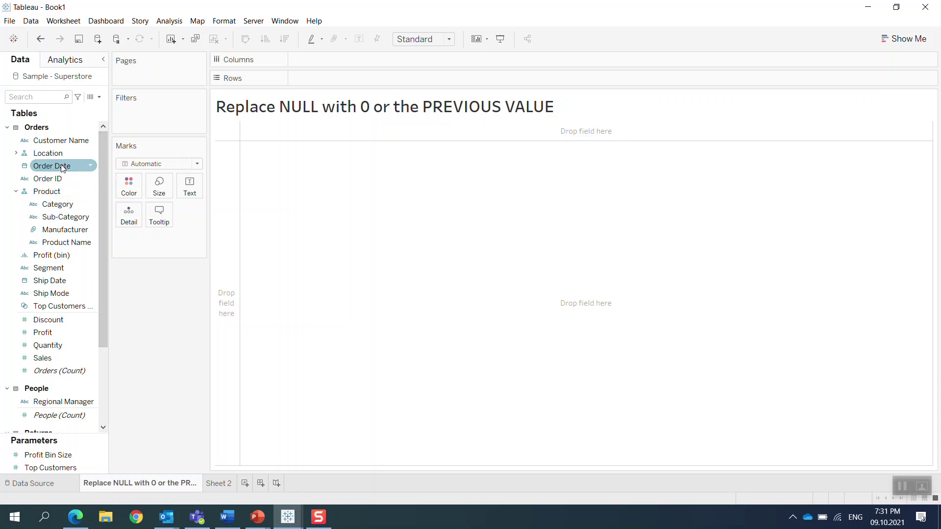
{"action": "left_click_drag", "start_coordinate": [52, 165], "coordinate": [316, 60]}
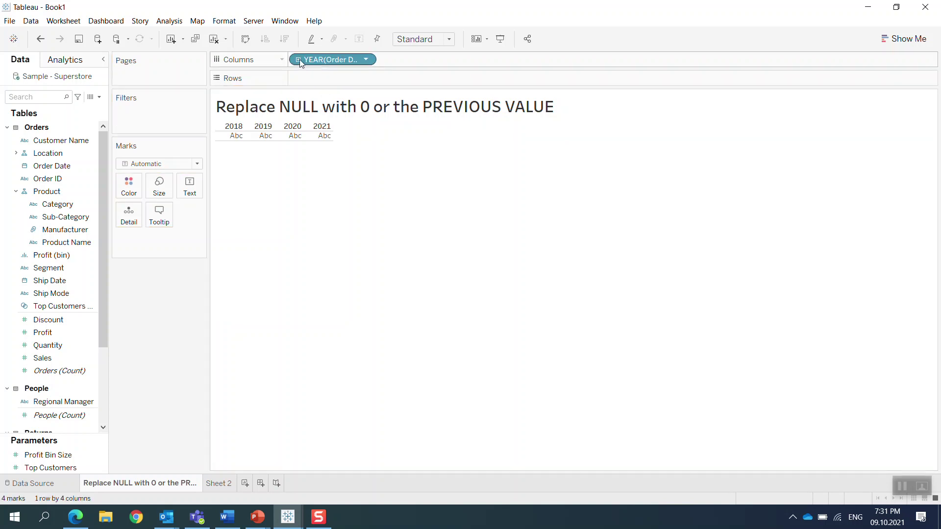
{"action": "left_click", "coordinate": [299, 60]}
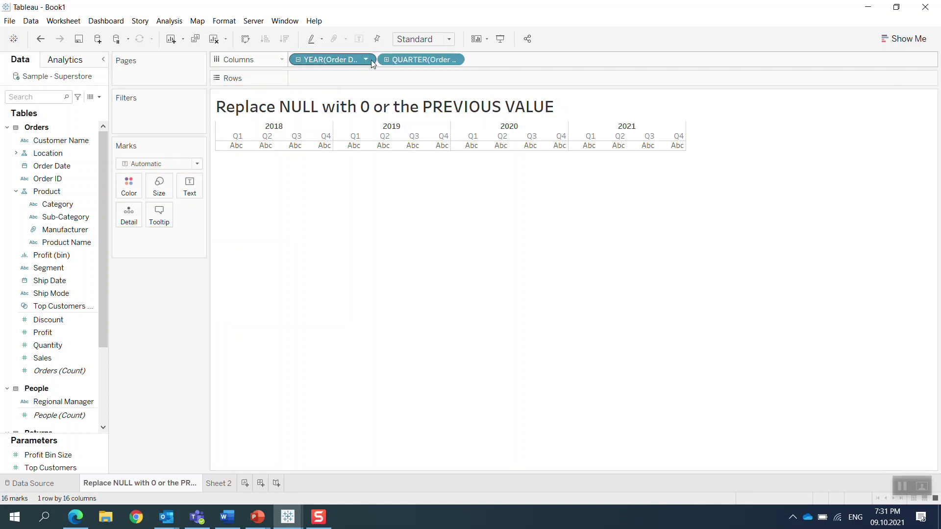
{"action": "left_click", "coordinate": [386, 60]}
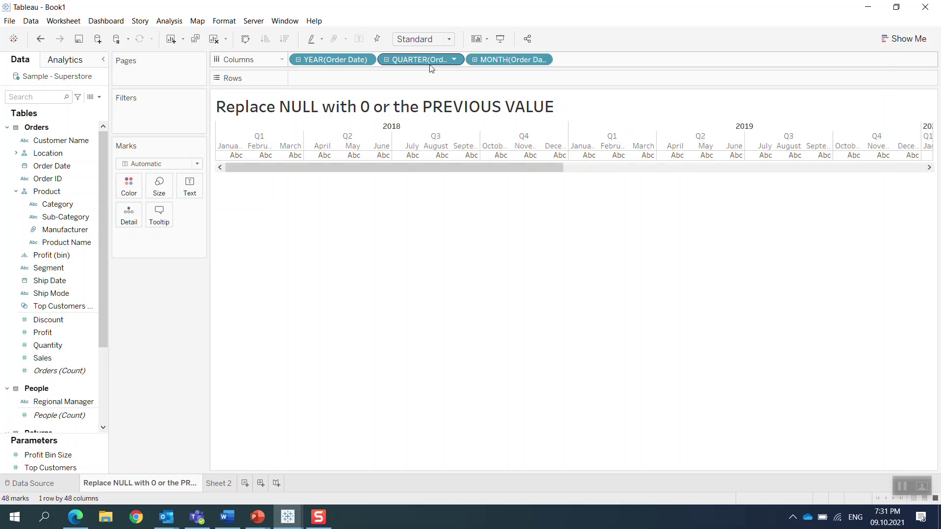
{"action": "left_click_drag", "start_coordinate": [416, 60], "coordinate": [147, 306]}
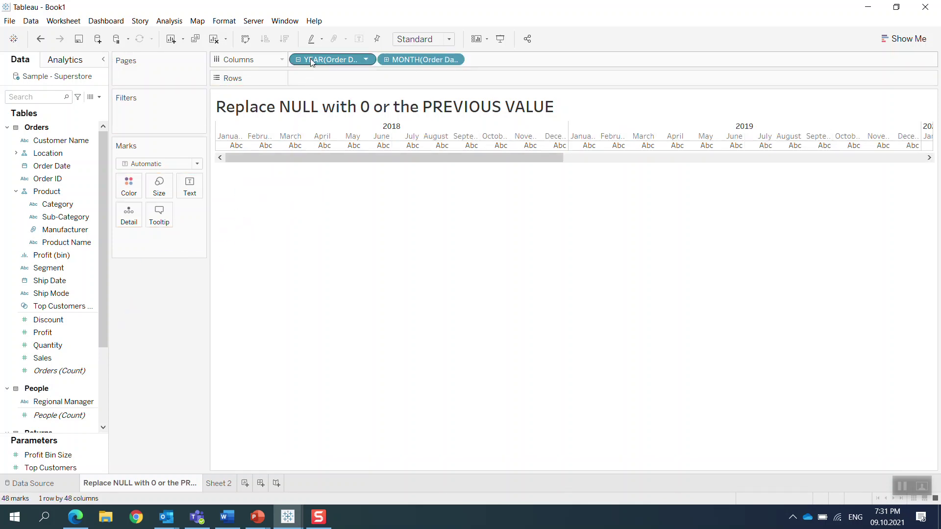
{"action": "left_click_drag", "start_coordinate": [311, 59], "coordinate": [133, 306]}
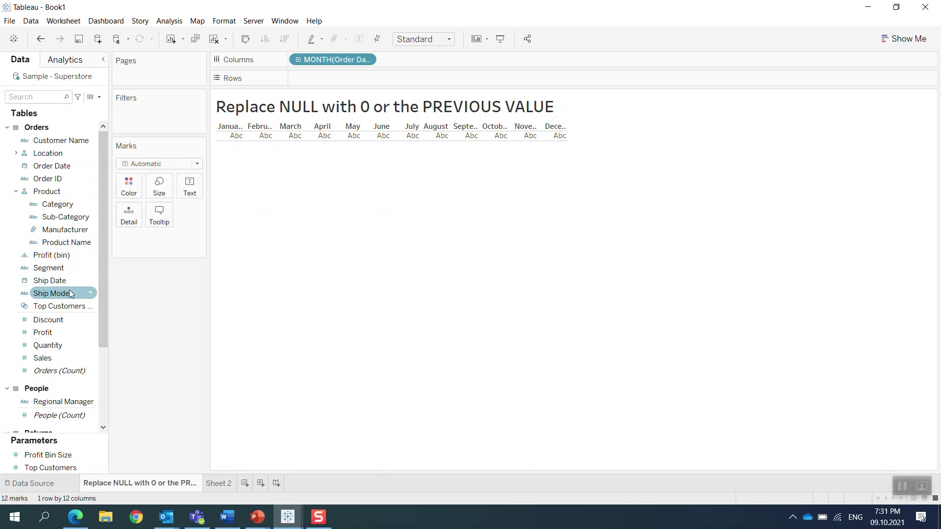
Show SUM(Sales) as the text for each month column
{"action": "left_click_drag", "start_coordinate": [43, 358], "coordinate": [187, 196]}
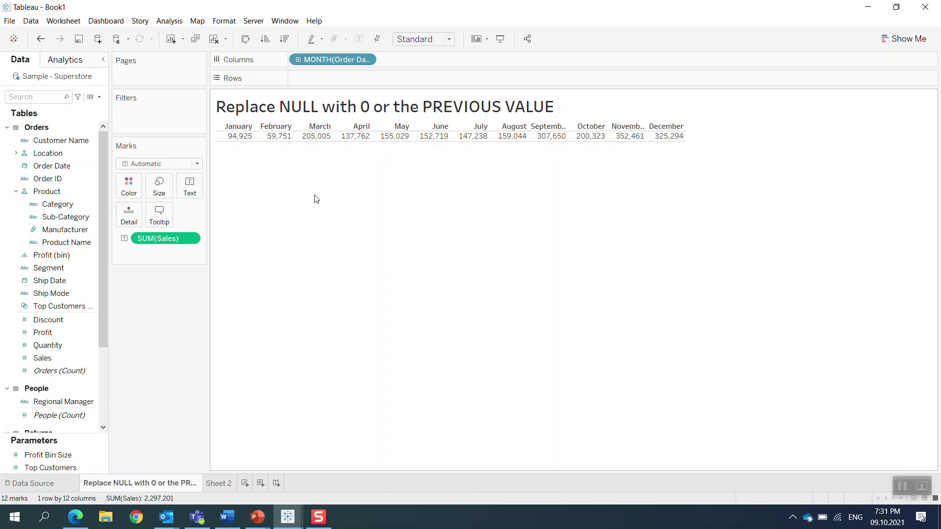
{"action": "left_click_drag", "start_coordinate": [321, 59], "coordinate": [315, 80]}
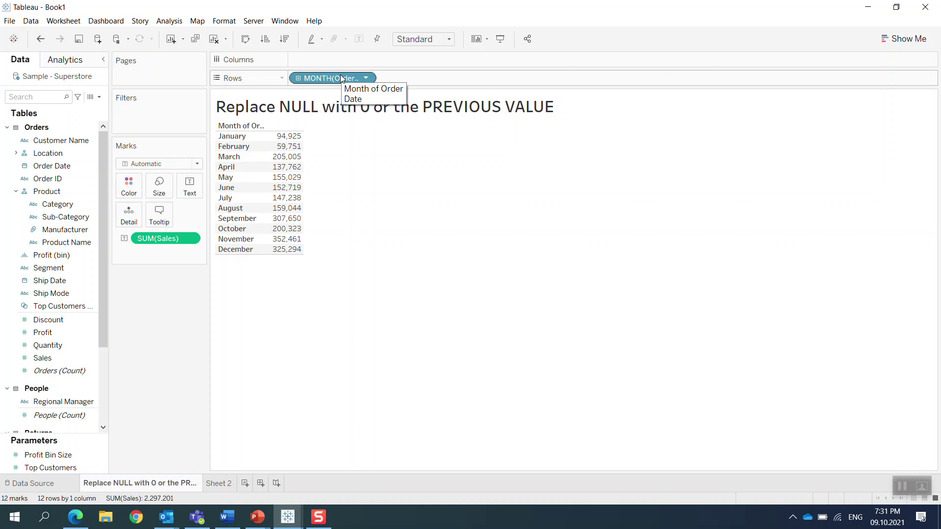
{"action": "left_click_drag", "start_coordinate": [322, 77], "coordinate": [321, 60]}
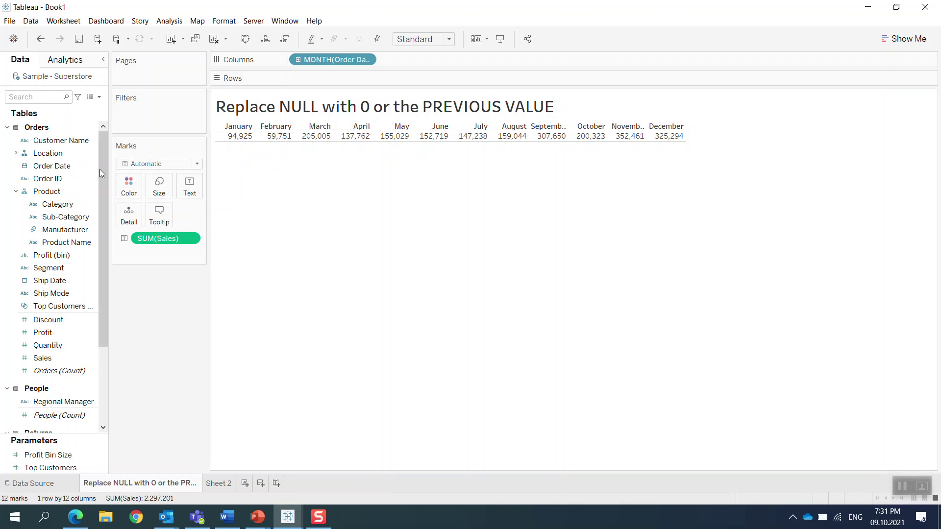
List Sub-Category down the rows and set the view fit to Entire View
{"action": "left_click", "coordinate": [42, 167]}
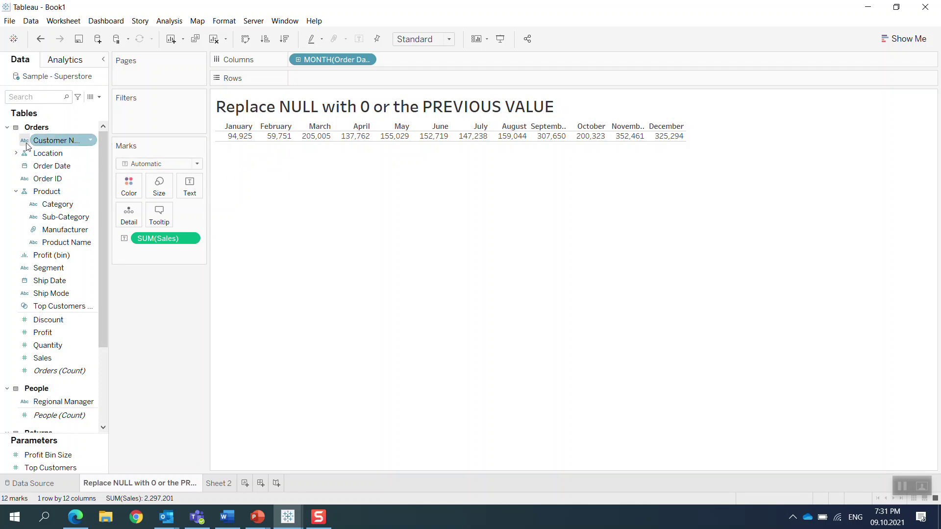
{"action": "left_click", "coordinate": [27, 194]}
{"action": "left_click", "coordinate": [57, 205]}
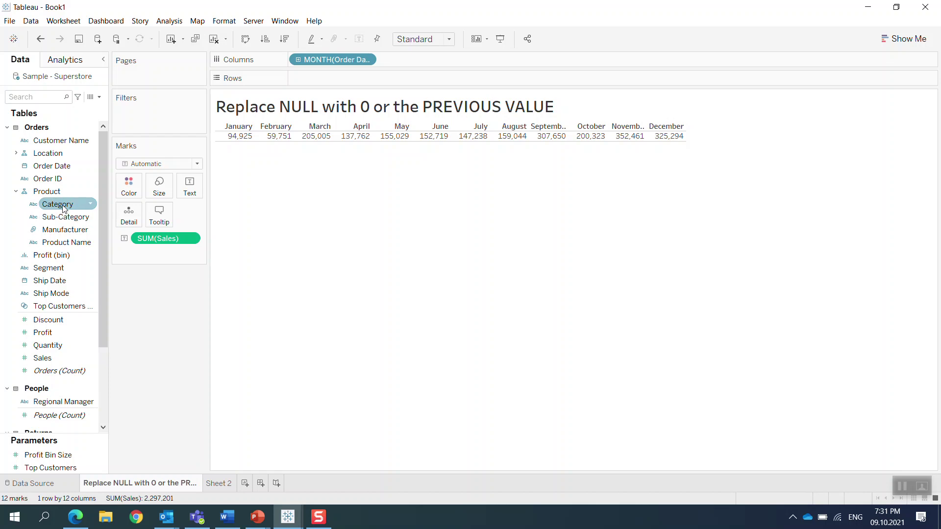
{"action": "mouse_move", "coordinate": [65, 210]}
{"action": "left_mouse_down"}
{"action": "mouse_move", "coordinate": [228, 118]}
{"action": "mouse_move", "coordinate": [328, 77]}
{"action": "mouse_move", "coordinate": [342, 87]}
{"action": "left_mouse_up"}
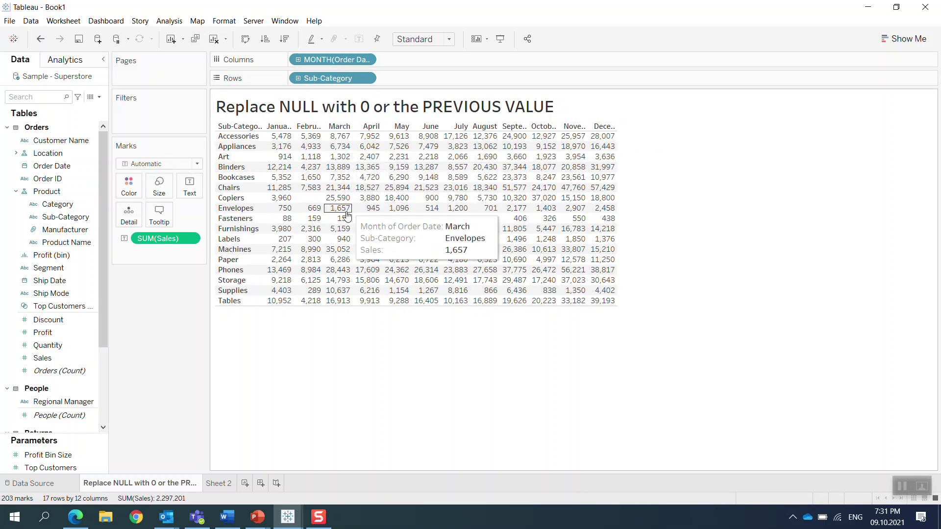
{"action": "left_click", "coordinate": [429, 39]}
{"action": "left_click", "coordinate": [428, 84]}
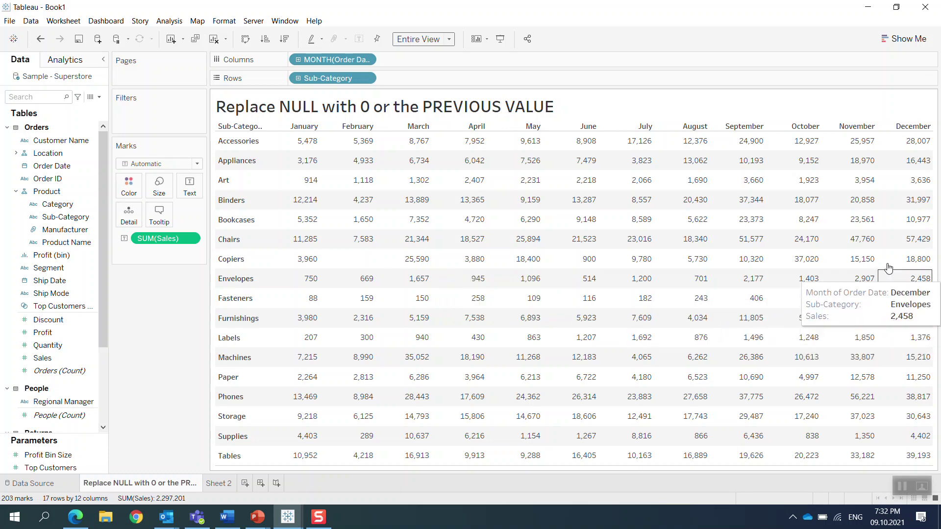
Switch the date pill to YEAR and drill to MONTH, giving 2018–2021 monthly columns, then narrow the side panels
{"action": "right_click", "coordinate": [333, 63]}
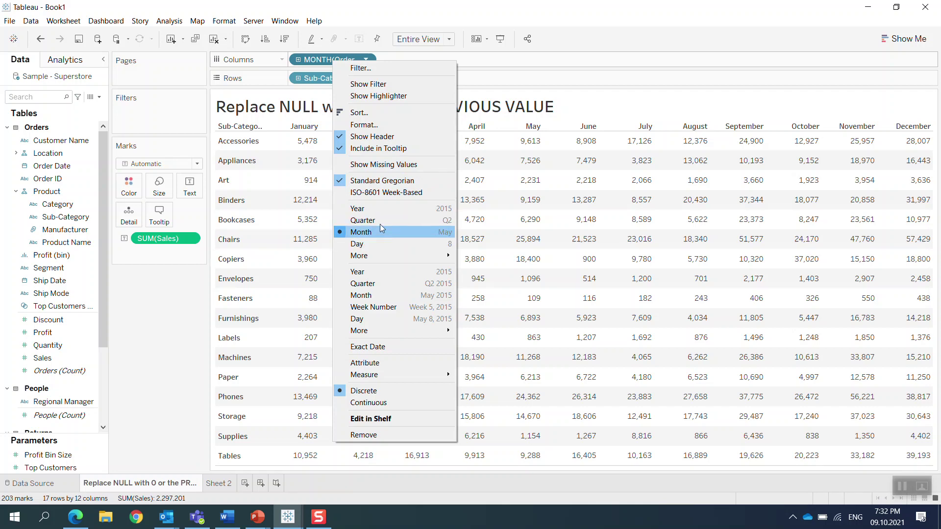
{"action": "left_click", "coordinate": [380, 208]}
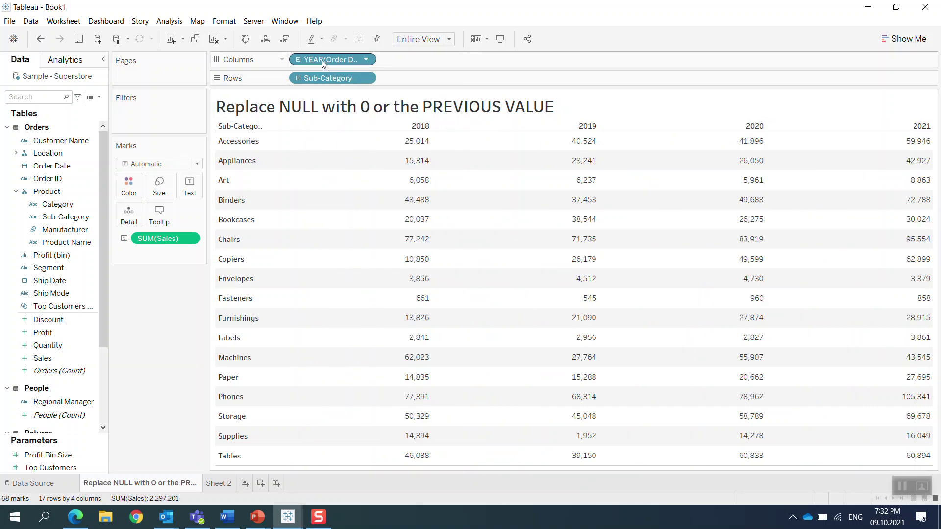
{"action": "left_click", "coordinate": [299, 59]}
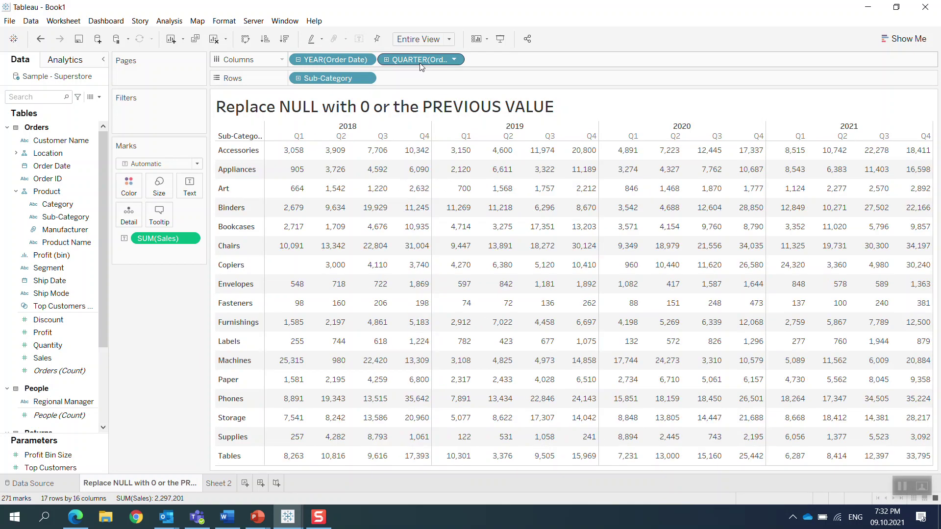
{"action": "right_click", "coordinate": [431, 64]}
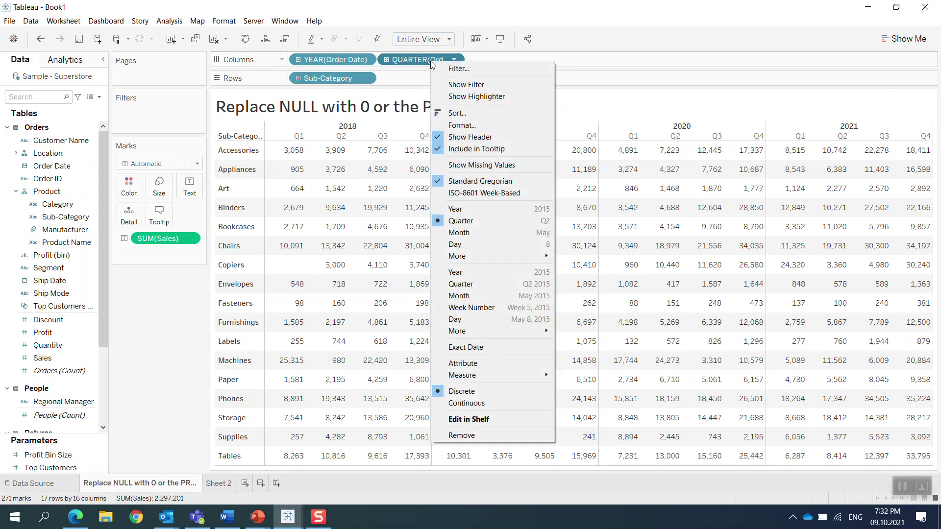
{"action": "left_click", "coordinate": [457, 232]}
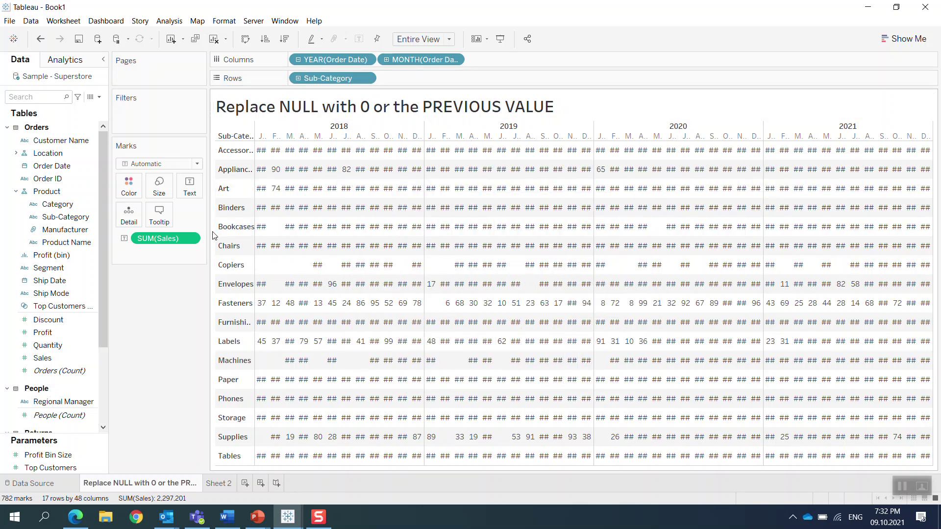
{"action": "left_click_drag", "start_coordinate": [209, 253], "coordinate": [196, 252]}
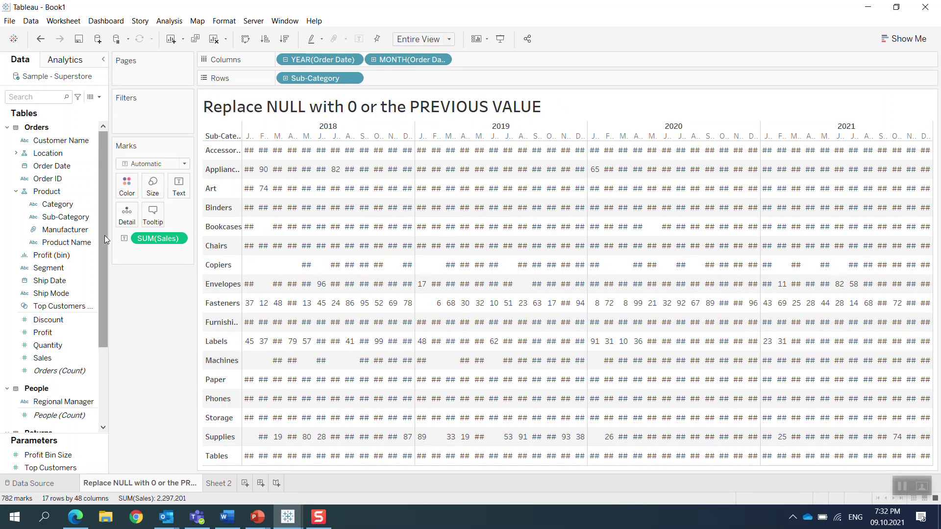
{"action": "left_click_drag", "start_coordinate": [106, 235], "coordinate": [101, 236]}
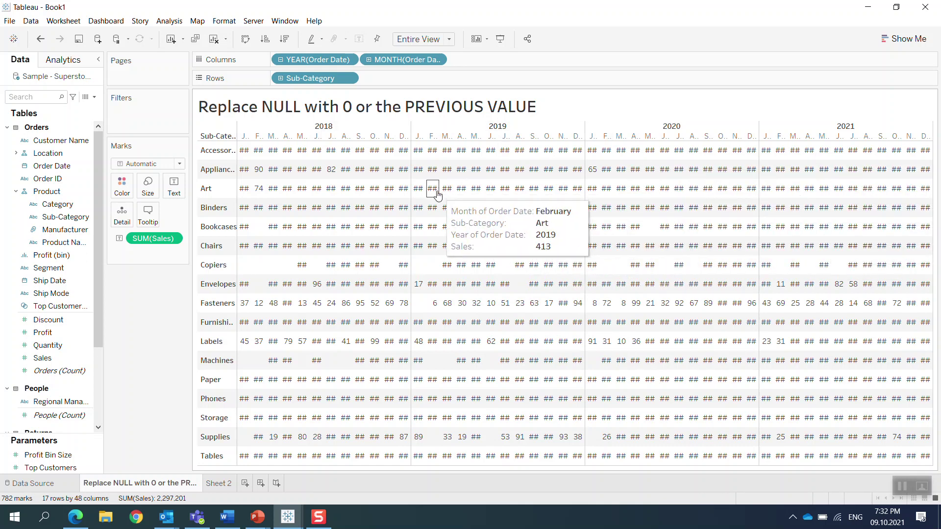
Add a YEAR(Order Date) filter that excludes 2018 and 2019, keeping 2020 and 2021
{"action": "left_click_drag", "start_coordinate": [314, 59], "coordinate": [165, 110]}
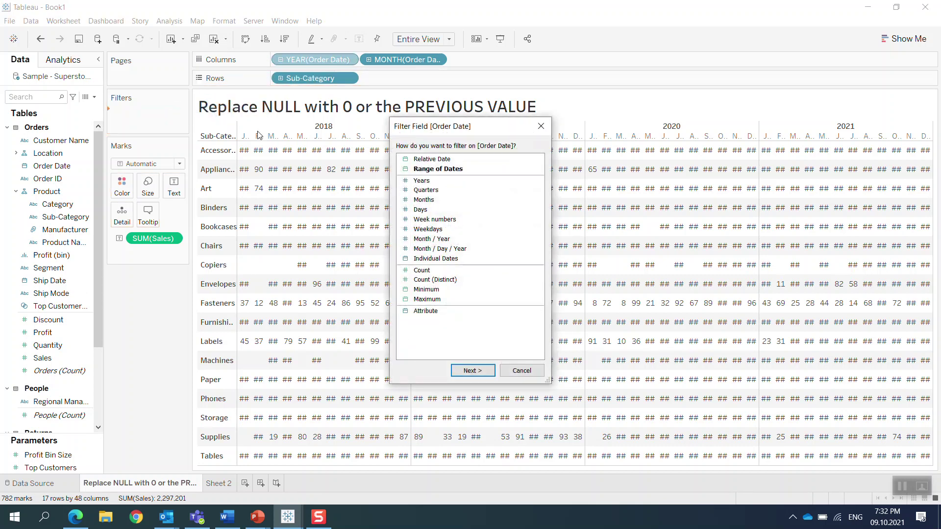
{"action": "double_click", "coordinate": [424, 181]}
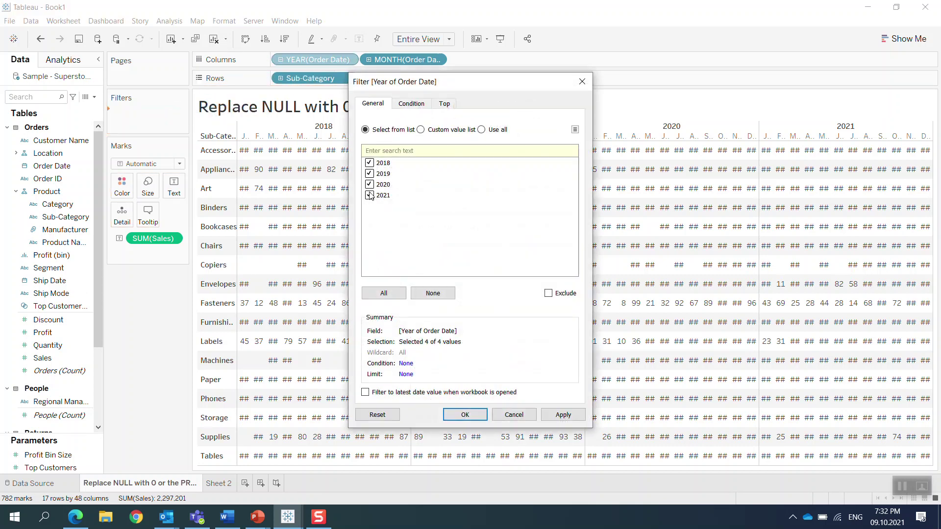
{"action": "left_click", "coordinate": [369, 173]}
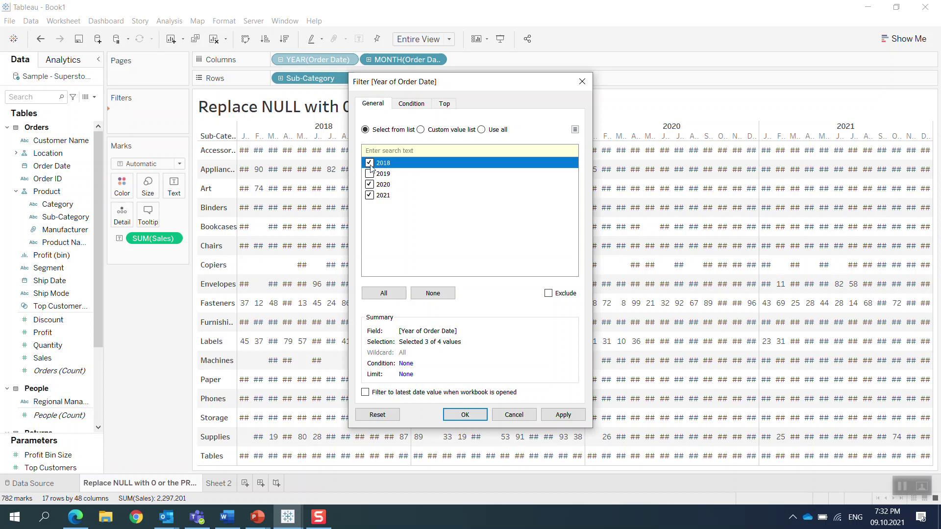
{"action": "left_click", "coordinate": [369, 163]}
{"action": "left_click", "coordinate": [561, 413]}
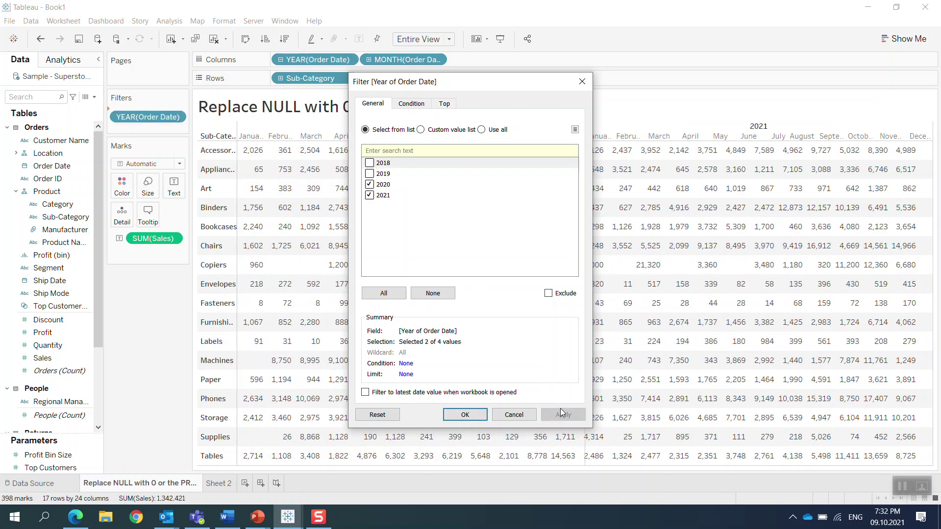
{"action": "left_click", "coordinate": [463, 414]}
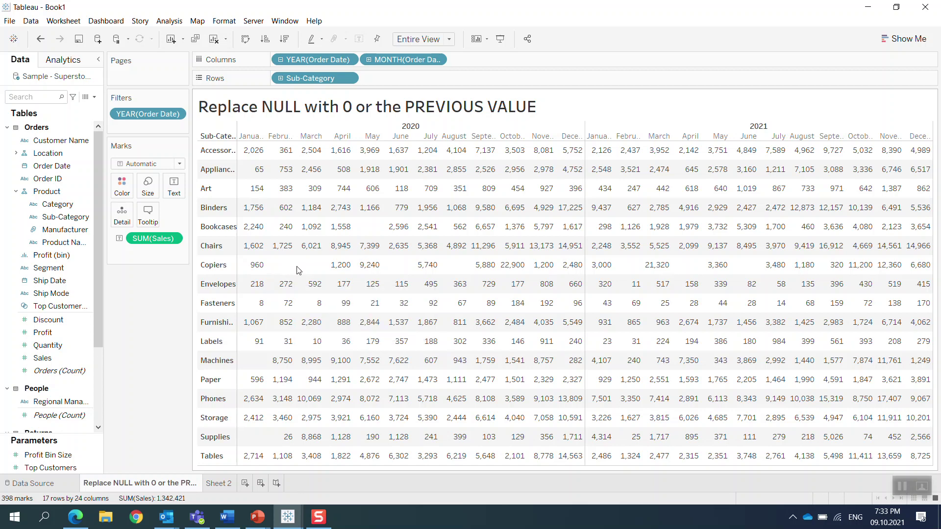
Edit the Sales pill inline into ZN(SUM([Sales]))
{"action": "double_click", "coordinate": [152, 239]}
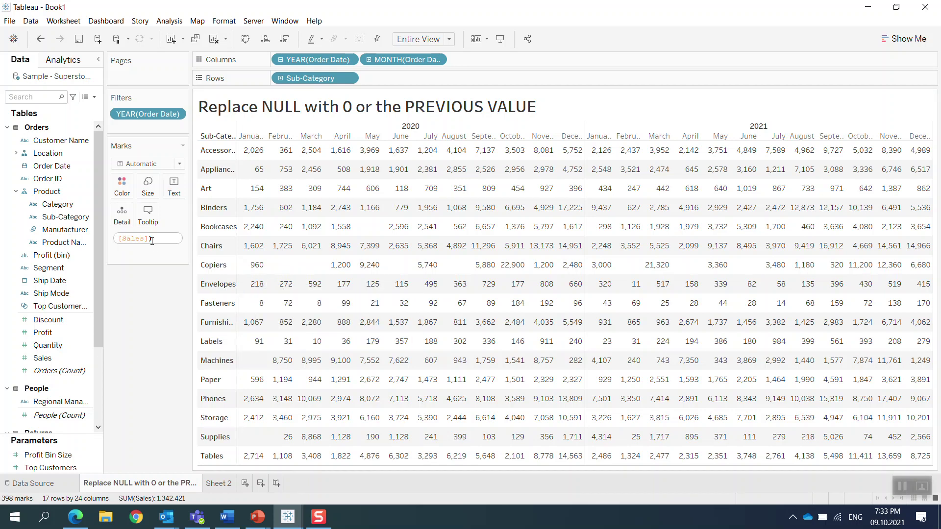
{"action": "key", "text": "Home"}
{"action": "type", "text": "ZN"}
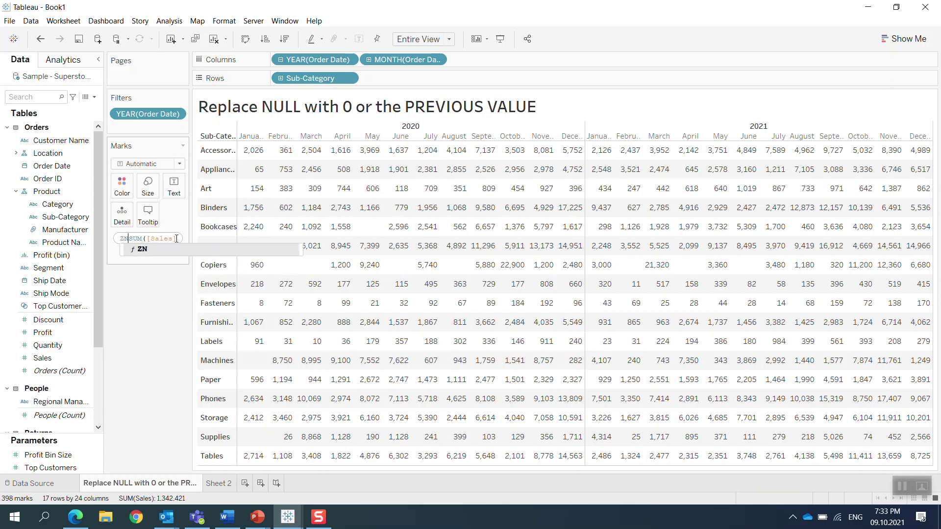
{"action": "type", "text": "("}
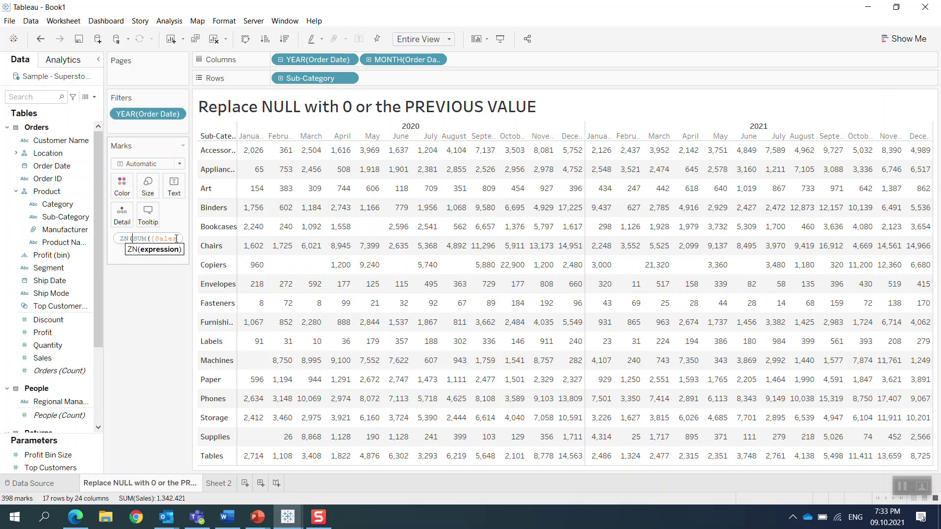
{"action": "type", "text": "]))"}
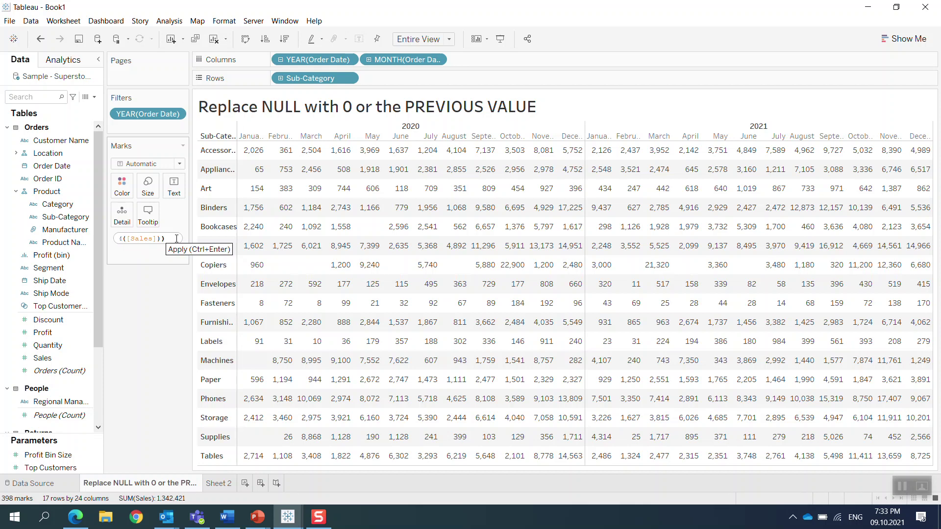
{"action": "key", "text": "Return"}
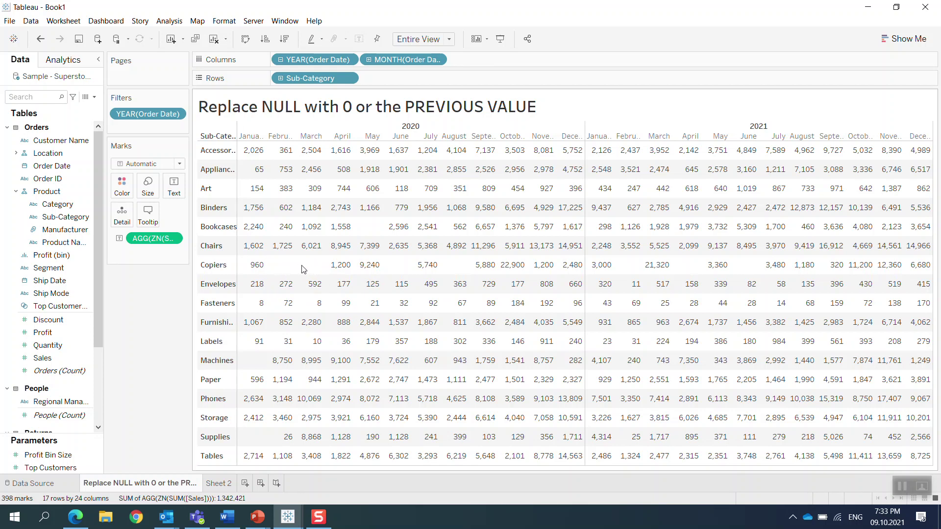
Turn on Show Missing Values for MONTH(Order Date) so empty cells display 0
{"action": "left_click", "coordinate": [436, 61]}
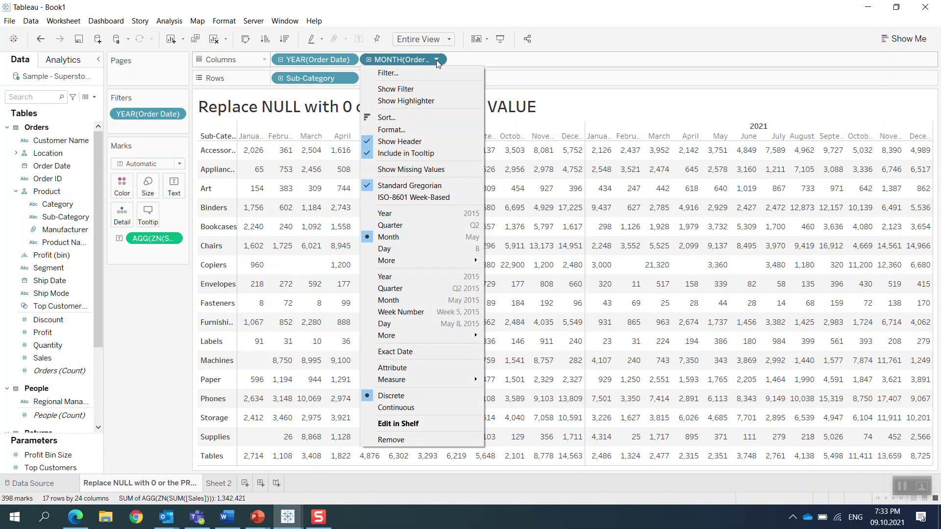
{"action": "left_click", "coordinate": [404, 170]}
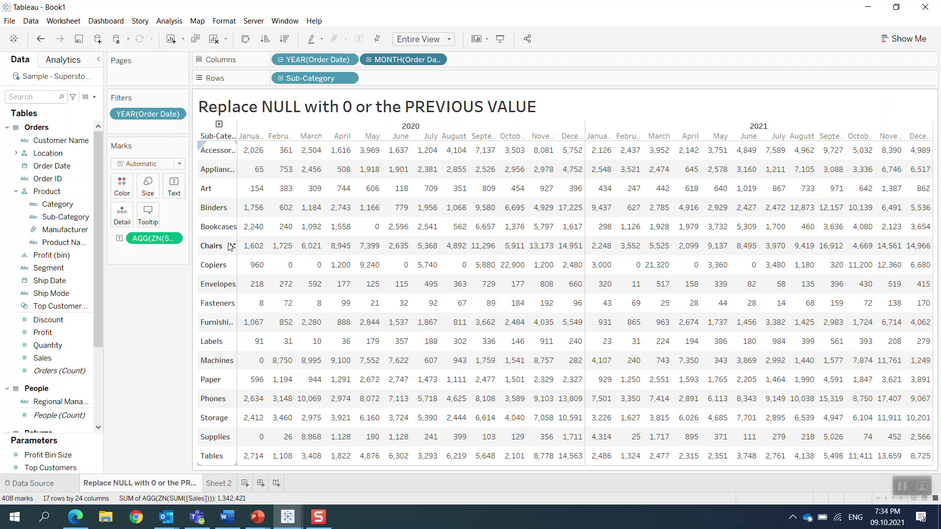
Replace the ZN calculation on Text with plain SUM(Sales)
{"action": "left_click_drag", "start_coordinate": [166, 238], "coordinate": [156, 332]}
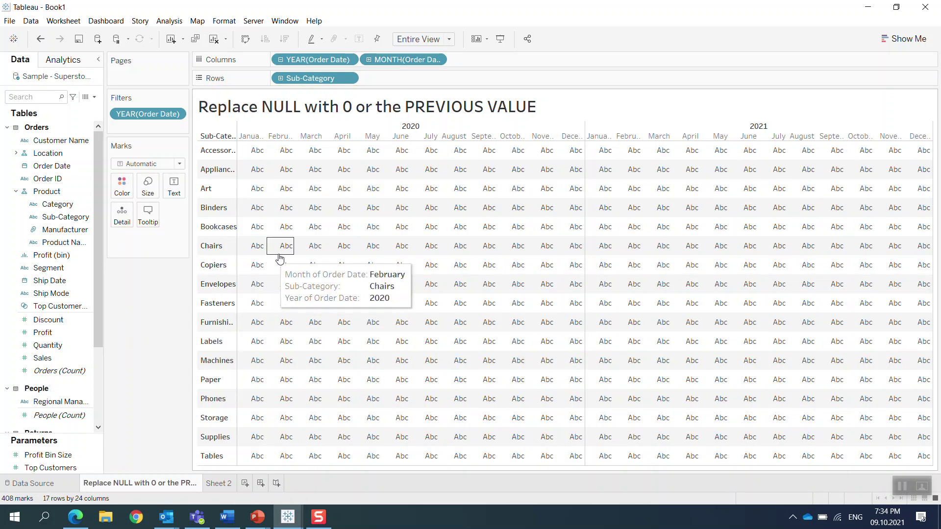
{"action": "left_click_drag", "start_coordinate": [43, 358], "coordinate": [173, 202]}
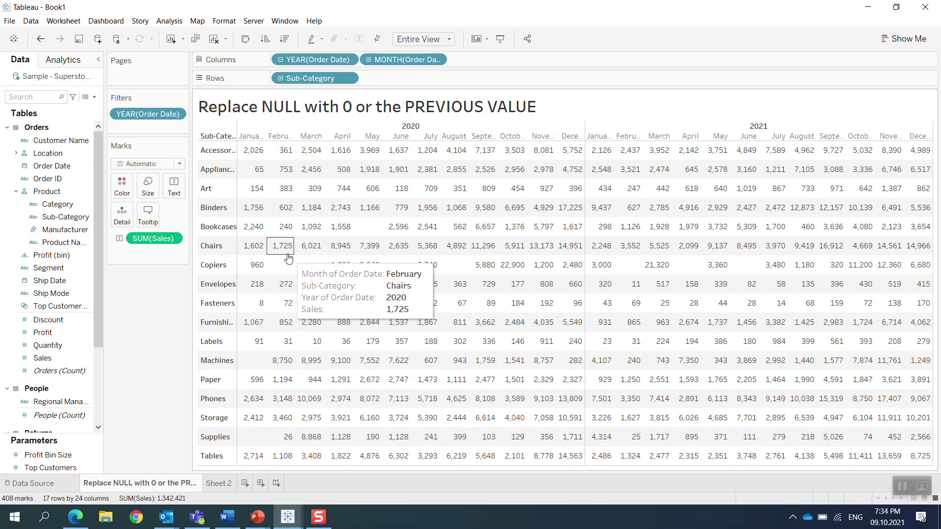
{"action": "left_click_drag", "start_coordinate": [99, 324], "coordinate": [95, 393]}
Edit Replaced by previous Value to IIF(ISNULL(SUM([Sales])), PREVIOUS_VALUE(0), SUM([Sales]))
{"action": "right_click", "coordinate": [64, 389]}
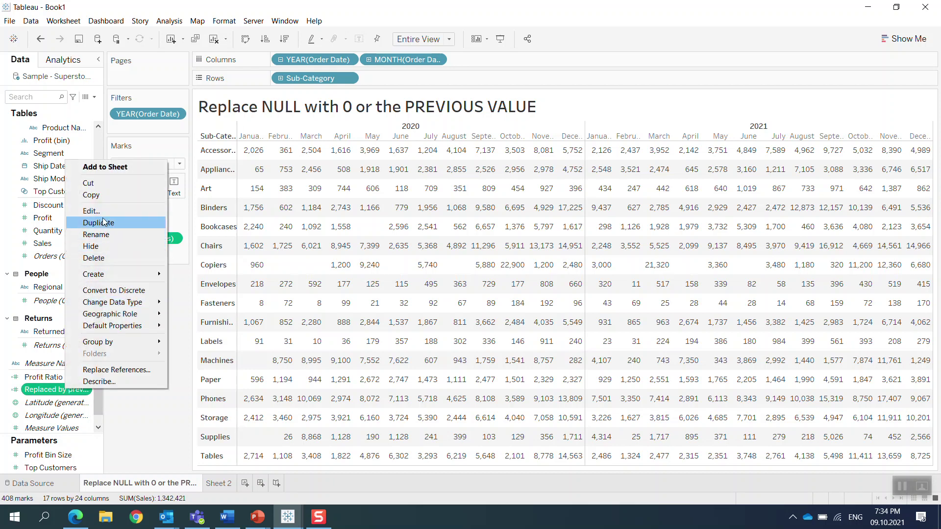
{"action": "left_click", "coordinate": [104, 212]}
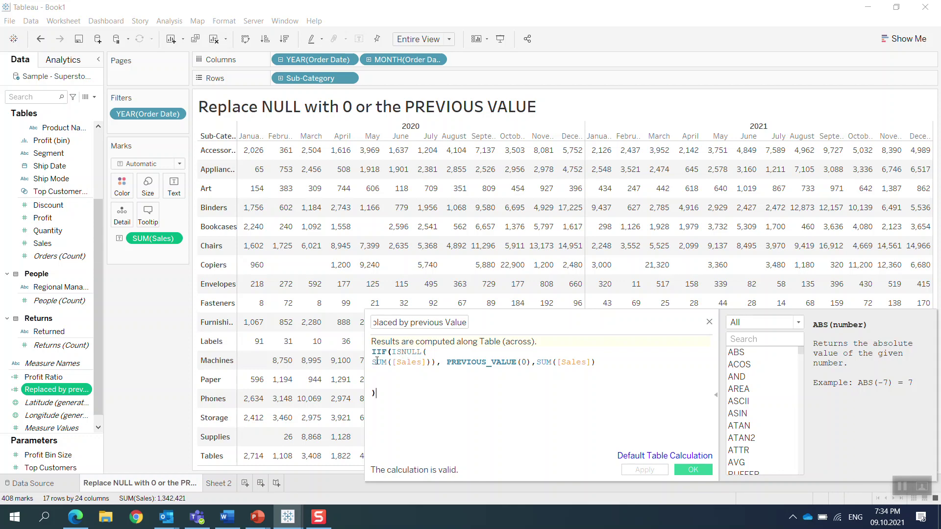
{"action": "left_click_drag", "start_coordinate": [377, 361], "coordinate": [427, 364]}
{"action": "left_click", "coordinate": [414, 353]}
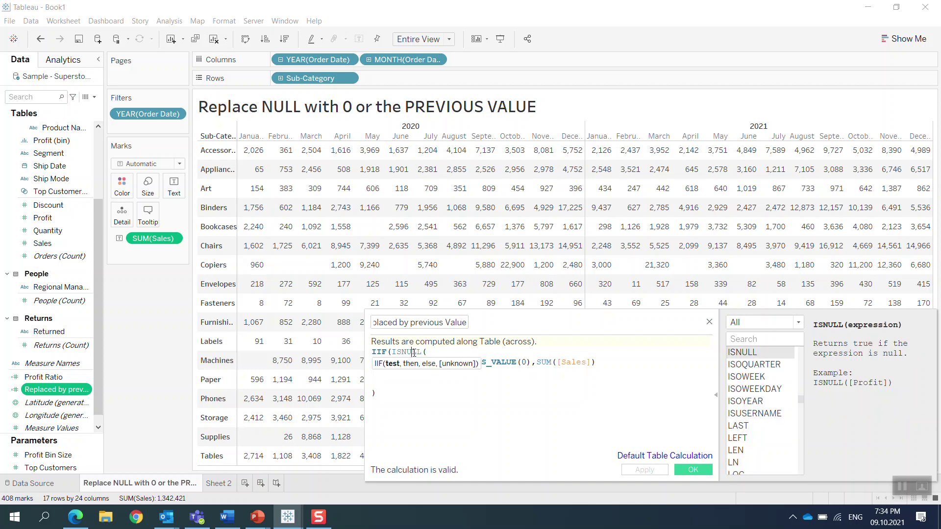
{"action": "left_click", "coordinate": [495, 381]}
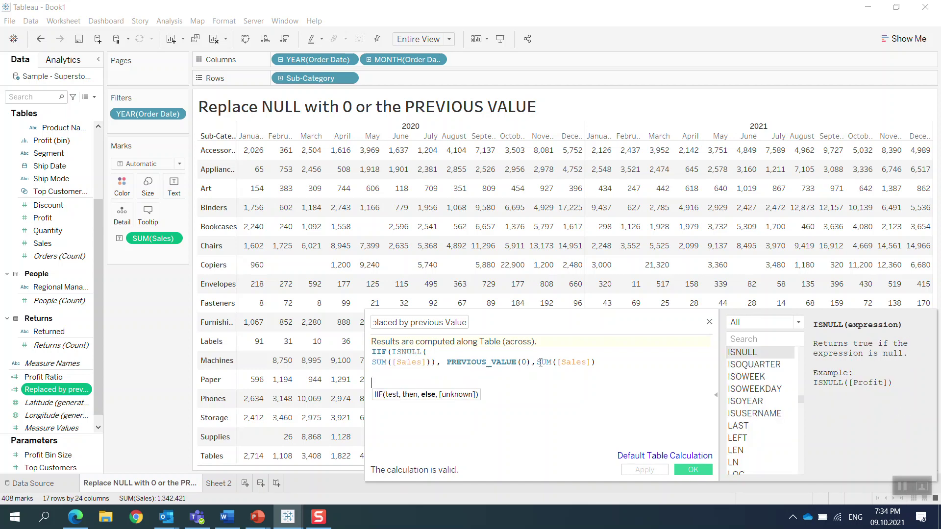
{"action": "key", "text": "Return"}
{"action": "type", "text": ")"}
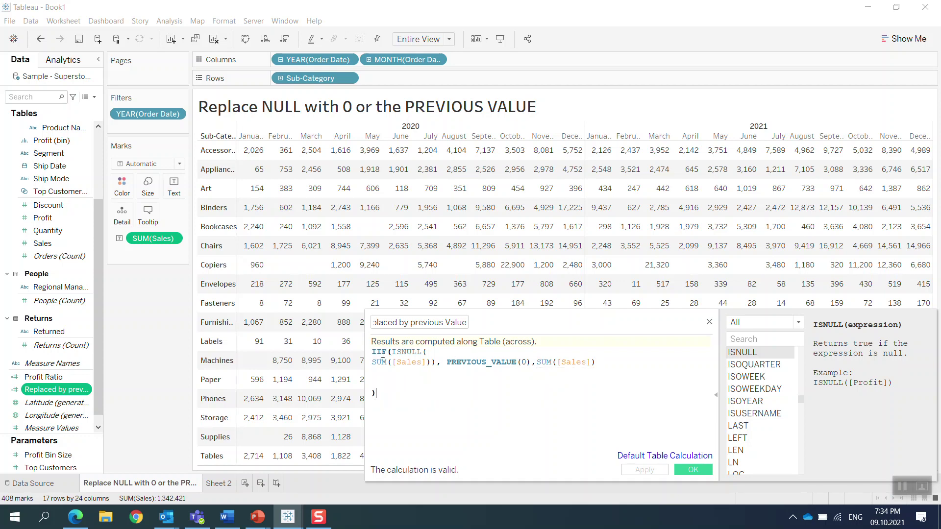
{"action": "left_click", "coordinate": [427, 371]}
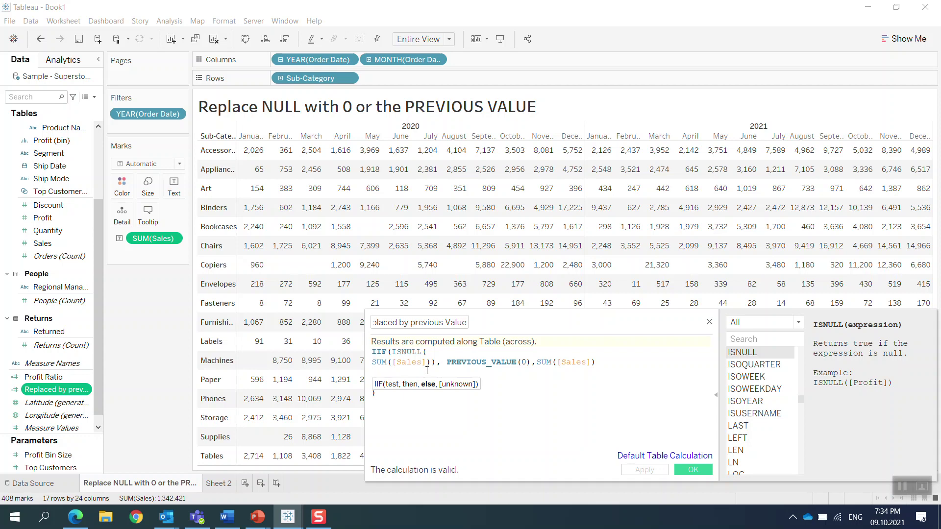
{"action": "key", "text": "Delete"}
Save the calculation and use Replaced by previous Value as the cell text instead of SUM(Sales)
{"action": "left_click", "coordinate": [643, 469]}
{"action": "left_click", "coordinate": [692, 469]}
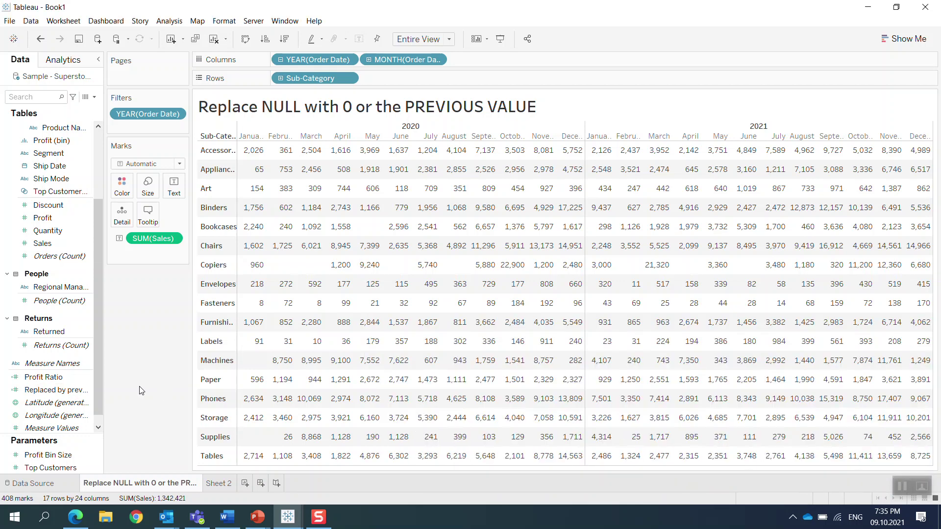
{"action": "left_click_drag", "start_coordinate": [66, 396], "coordinate": [405, 81]}
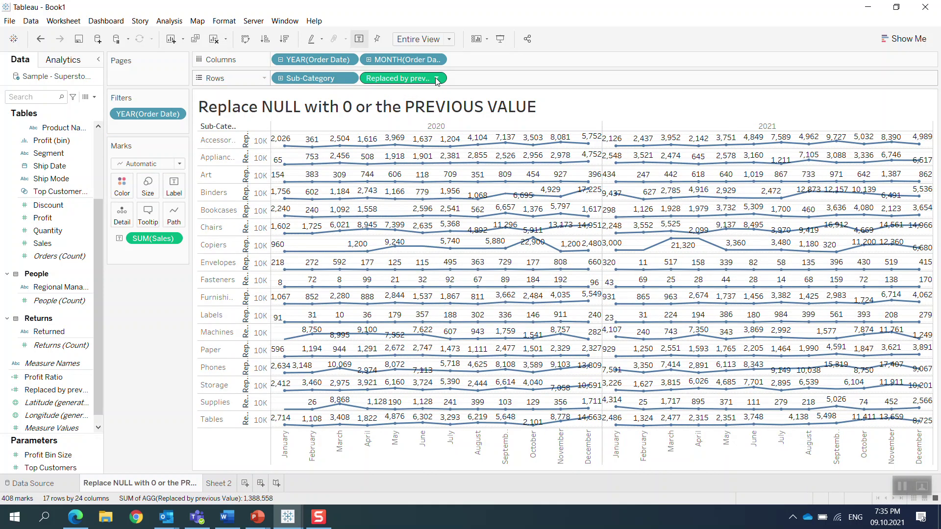
{"action": "left_click_drag", "start_coordinate": [437, 81], "coordinate": [139, 410]}
{"action": "key", "text": "Escape"}
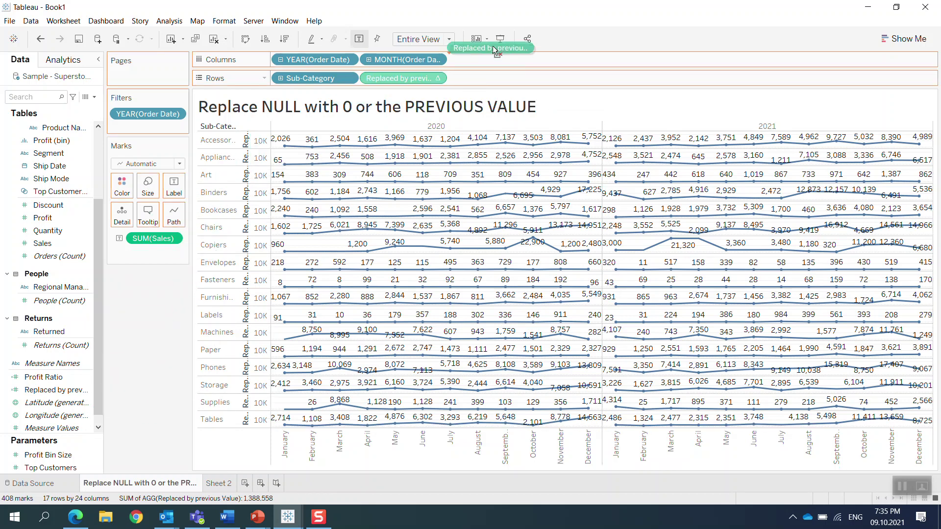
{"action": "left_click_drag", "start_coordinate": [154, 238], "coordinate": [62, 333]}
{"action": "left_click_drag", "start_coordinate": [401, 78], "coordinate": [182, 187]}
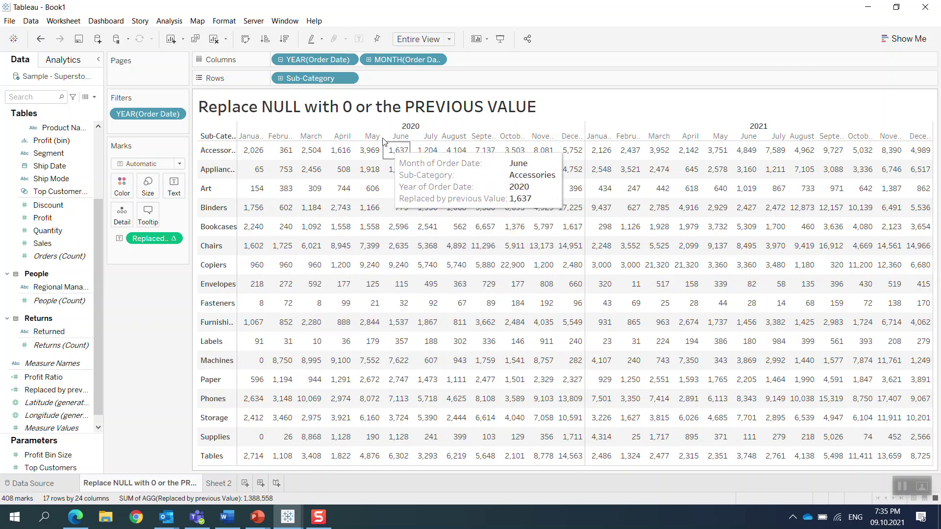
Set Replaced by previous Value to compute using Table (down)
{"action": "left_click", "coordinate": [176, 239]}
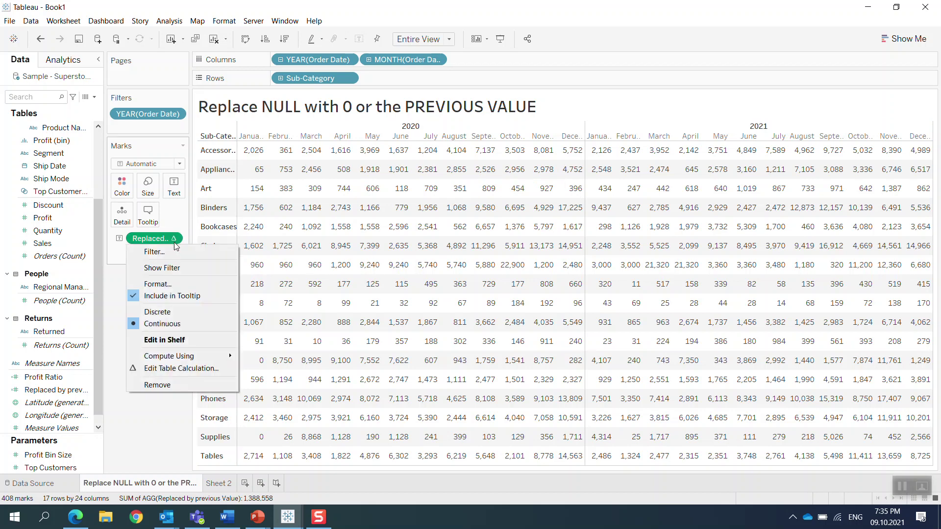
{"action": "mouse_move", "coordinate": [182, 356]}
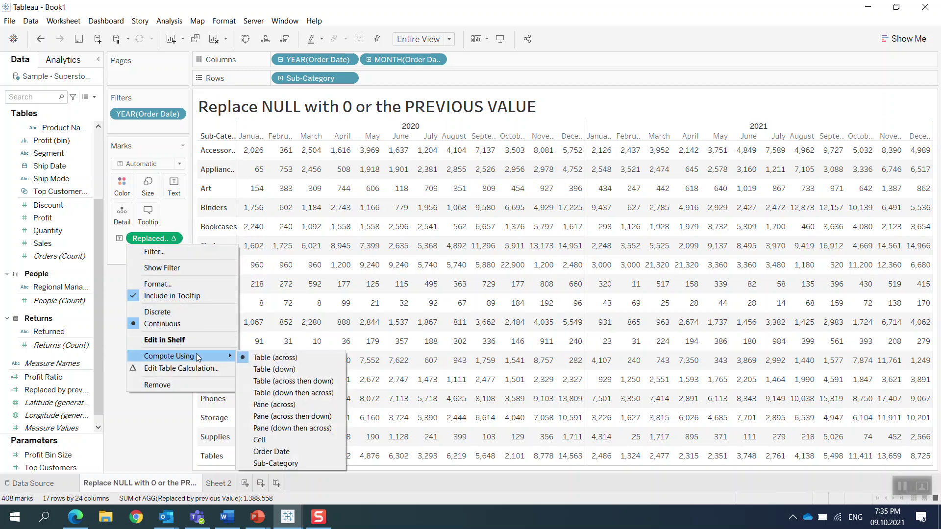
{"action": "left_click", "coordinate": [275, 369]}
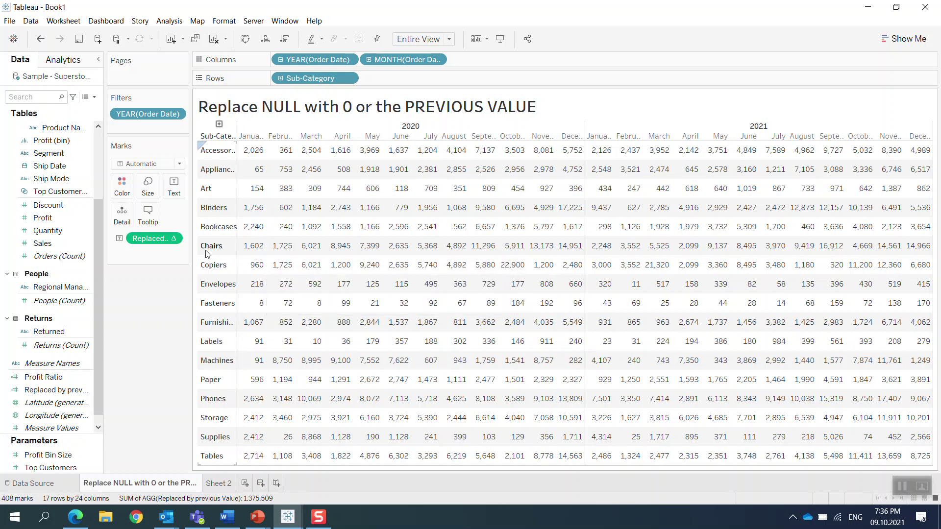
Set the 'Replaced by previous Value' calculation to compute Table (across) so Copiers February 2020 shows 960
{"action": "left_click", "coordinate": [174, 239]}
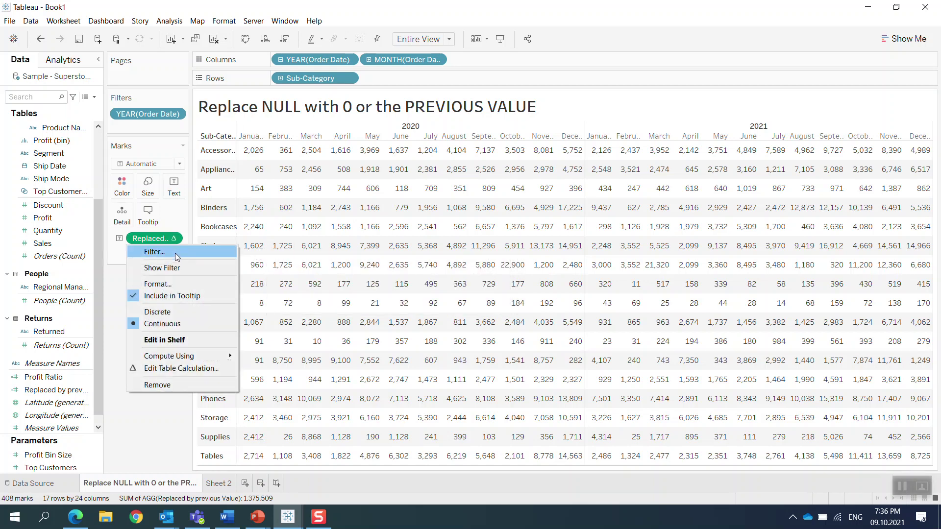
{"action": "mouse_move", "coordinate": [215, 356]}
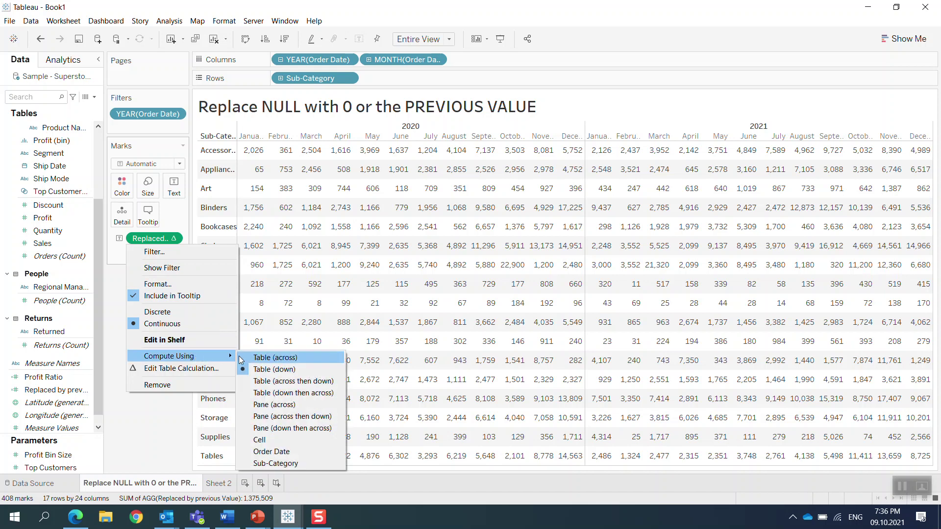
{"action": "left_click", "coordinate": [271, 359]}
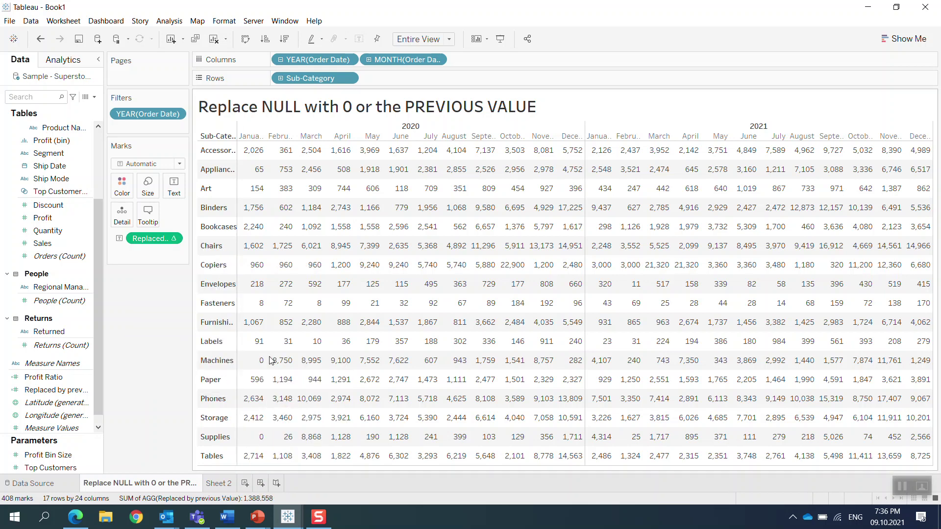